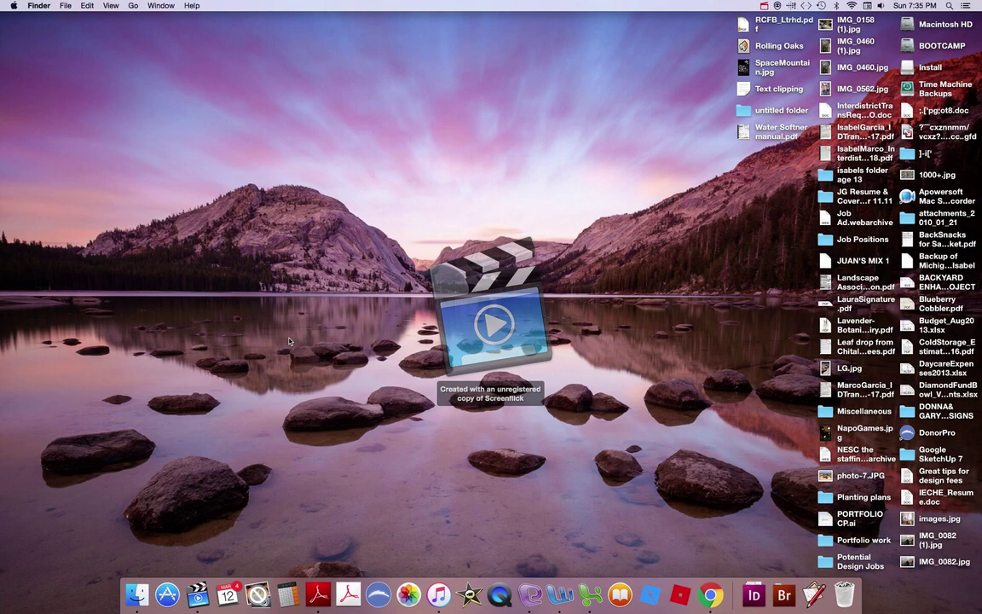
Launch Chrome and load the YouTube home page from the bookmarks bar.
{"action": "left_click", "coordinate": [710, 594]}
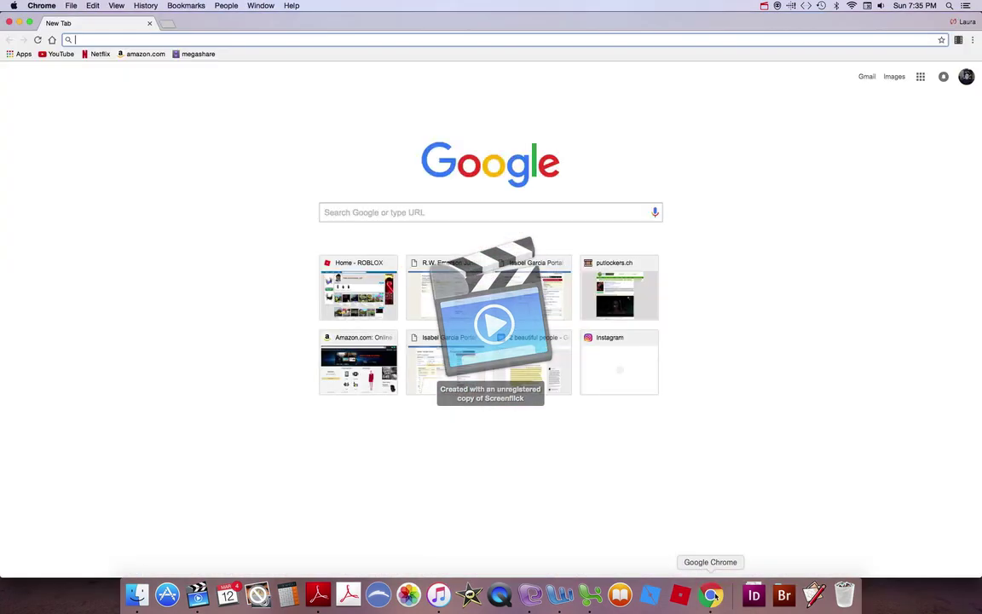
{"action": "left_click", "coordinate": [60, 54]}
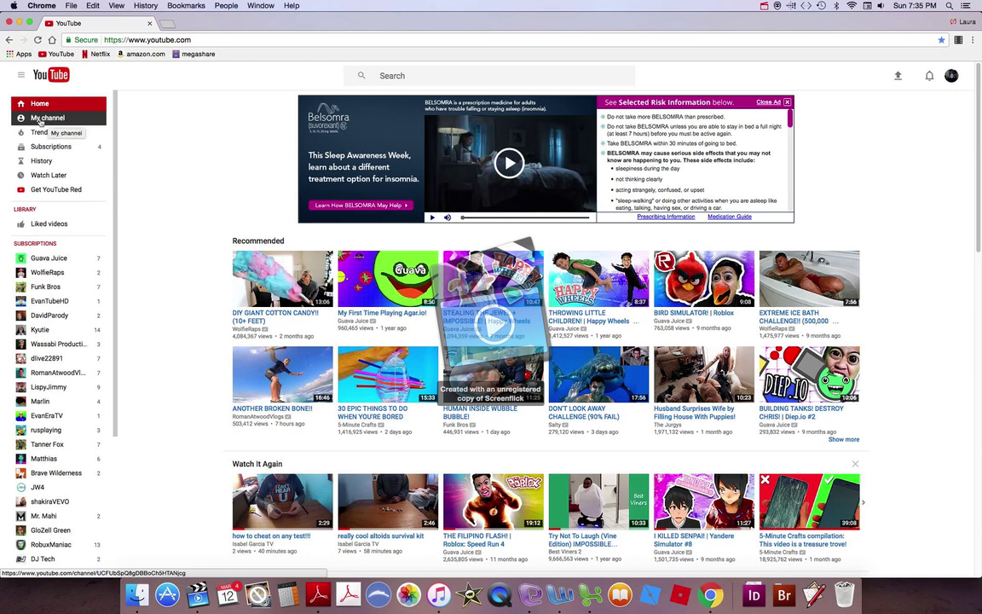
Browse the channel's videos, then open 'how to cheat on any test!!!' and its edit page.
{"action": "left_click", "coordinate": [37, 121]}
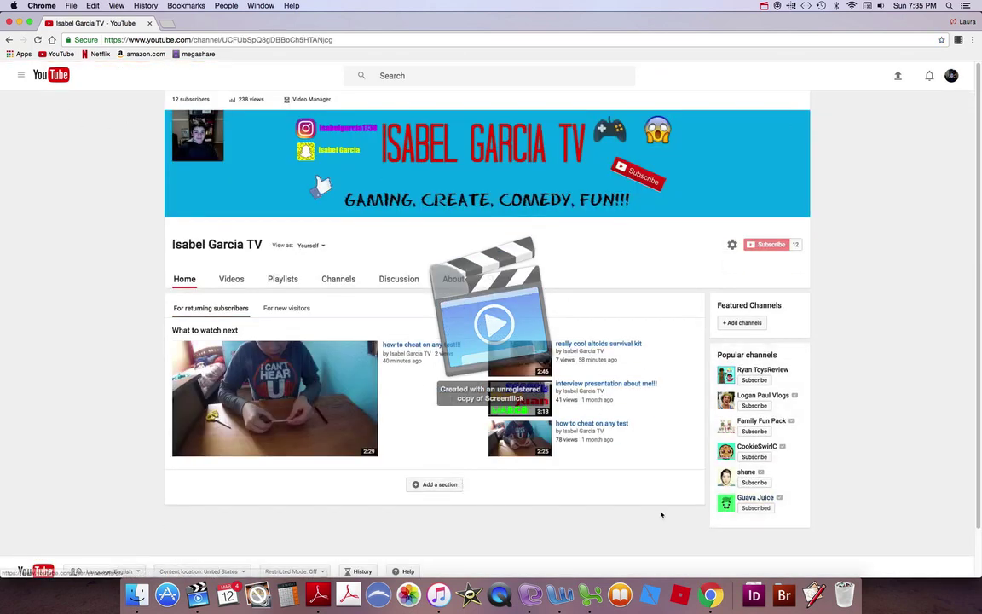
{"action": "left_click", "coordinate": [230, 281]}
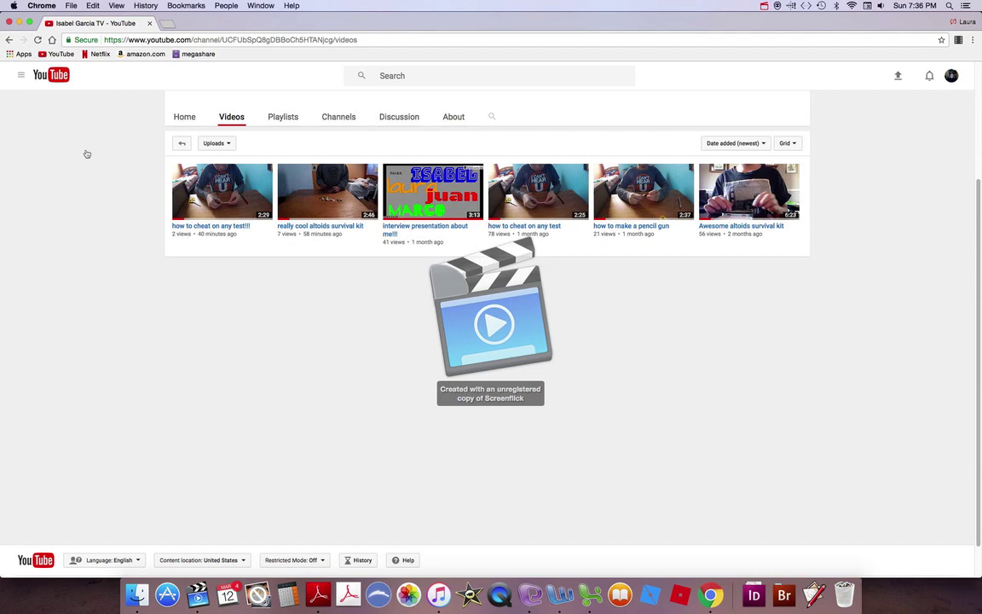
{"action": "left_click", "coordinate": [21, 75]}
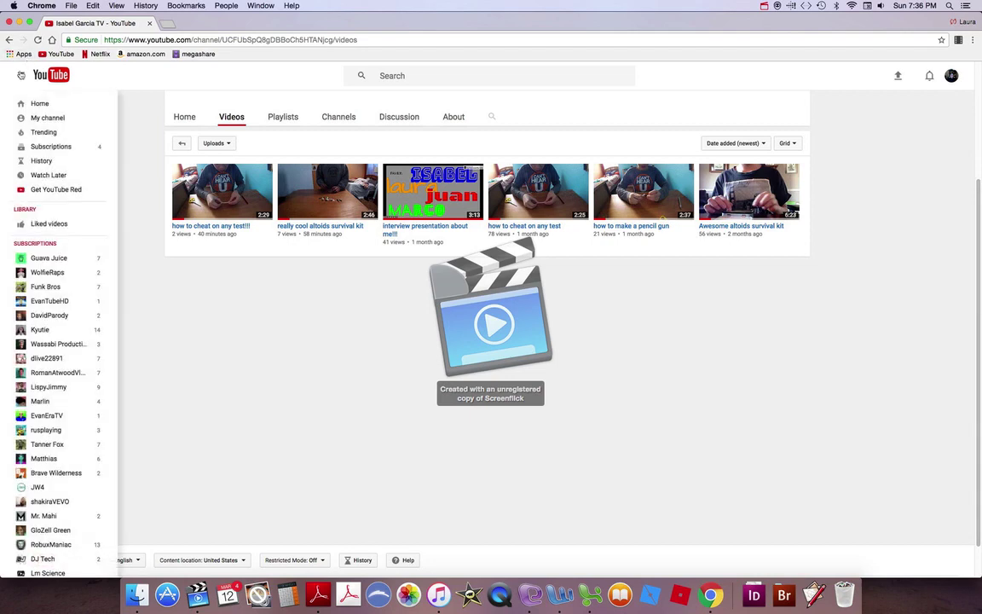
{"action": "left_click", "coordinate": [28, 118]}
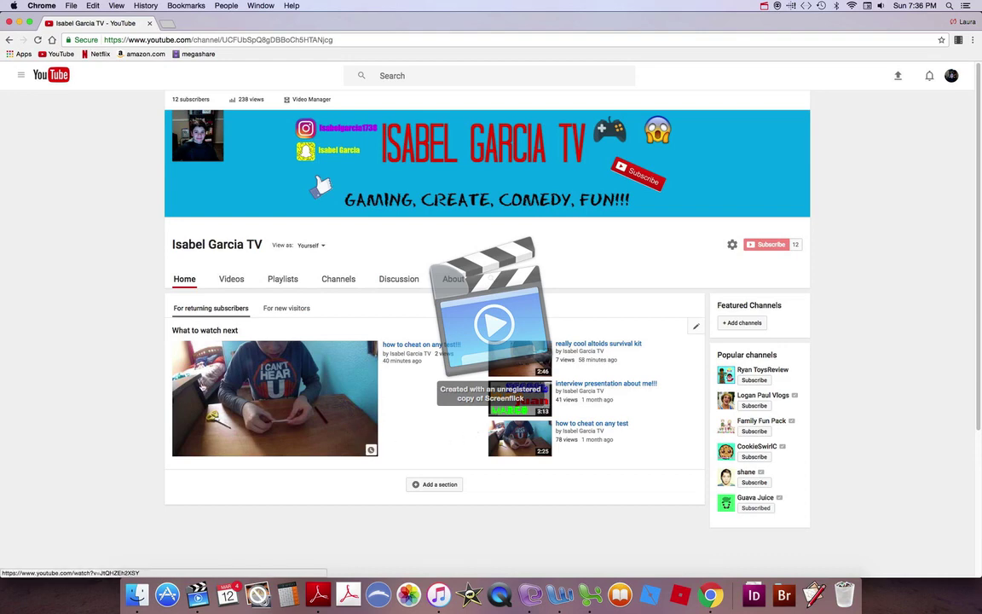
{"action": "left_click", "coordinate": [245, 378]}
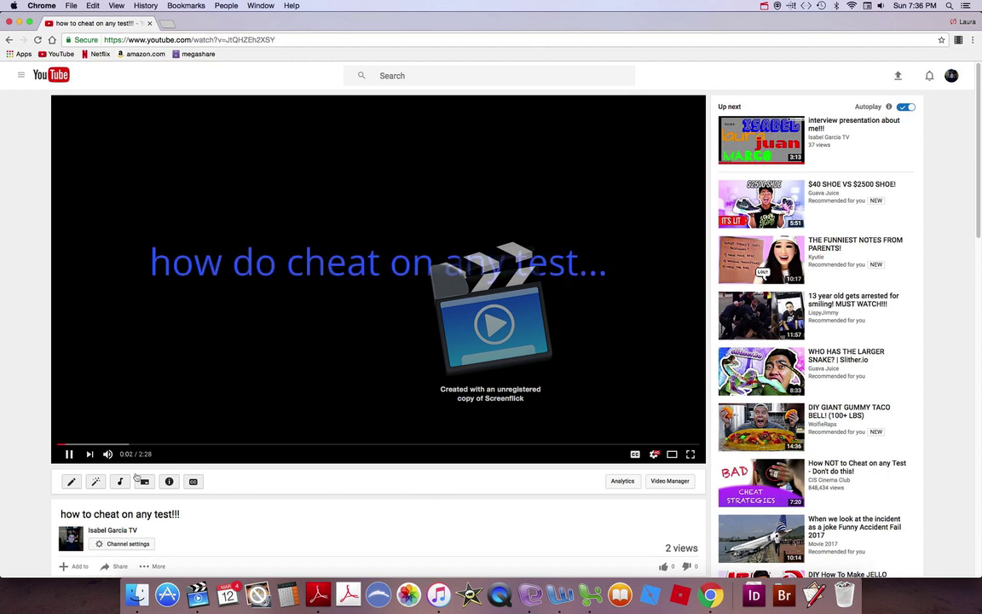
{"action": "left_click", "coordinate": [71, 481]}
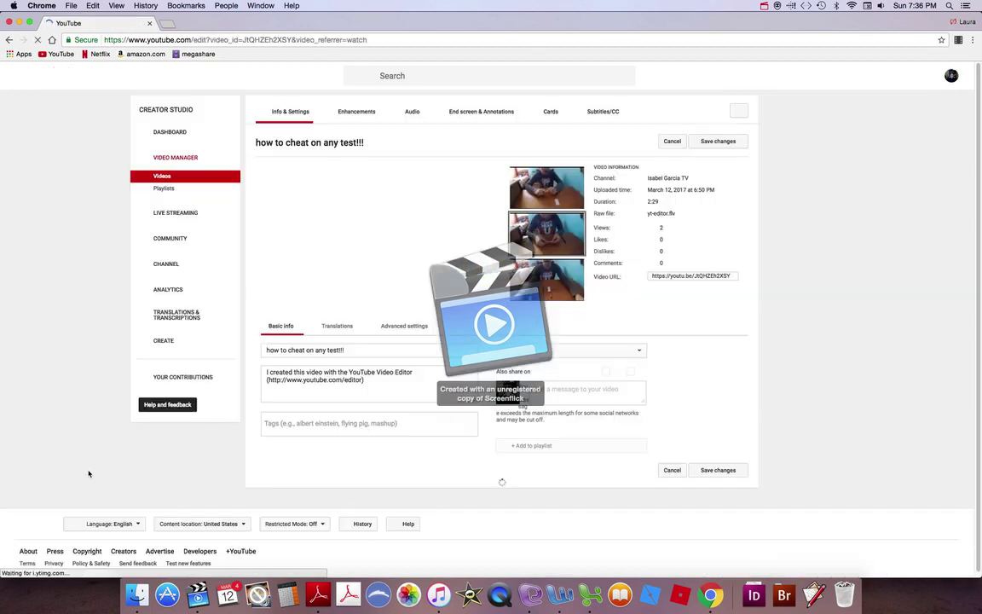
From Video Manager, play and pause 'really cool altoids survival kit', then open its edit page.
{"action": "left_click", "coordinate": [182, 161]}
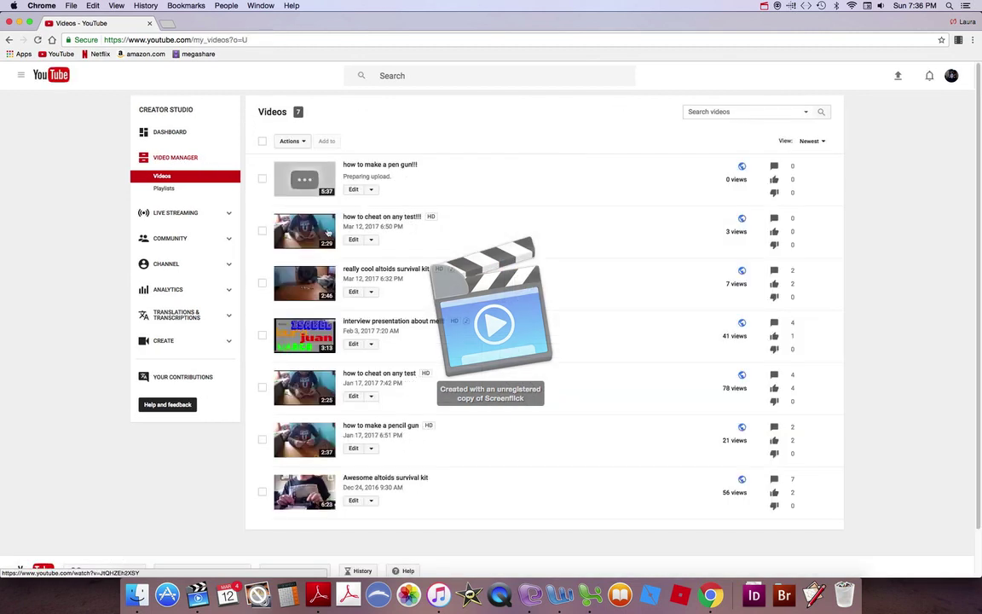
{"action": "left_click", "coordinate": [371, 191]}
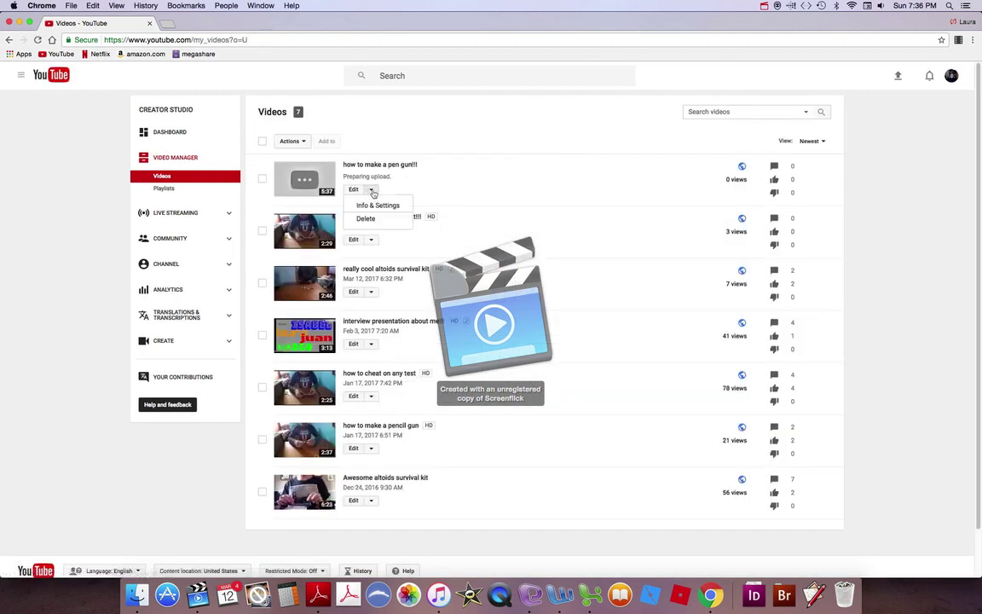
{"action": "left_click", "coordinate": [323, 183]}
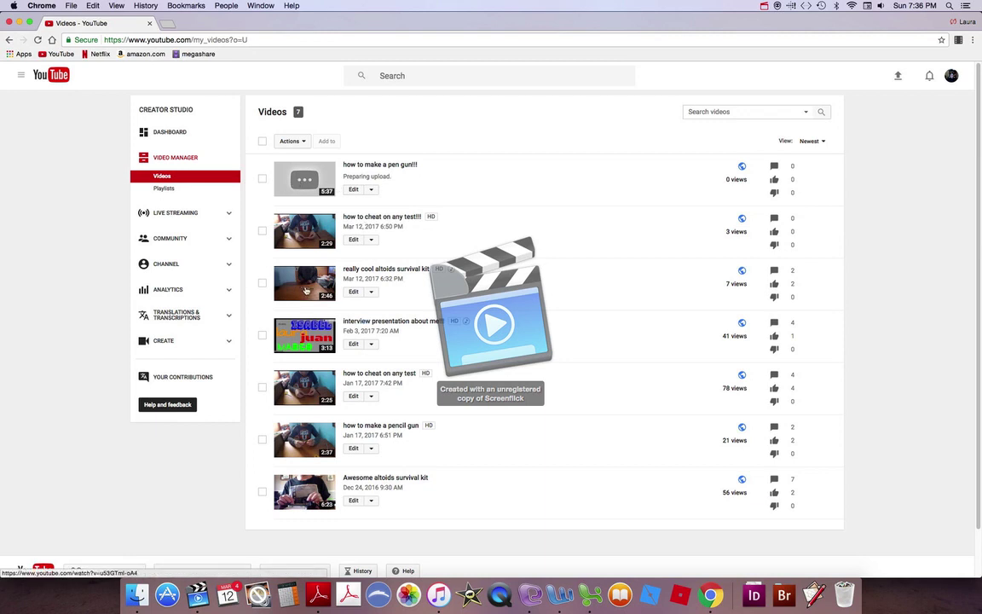
{"action": "left_click", "coordinate": [306, 283]}
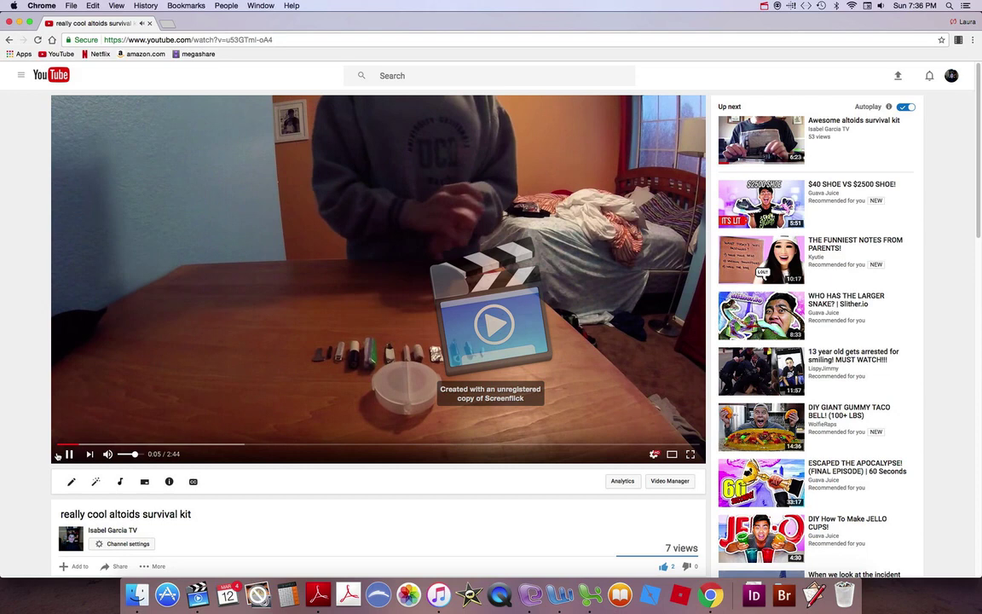
{"action": "left_click", "coordinate": [65, 453]}
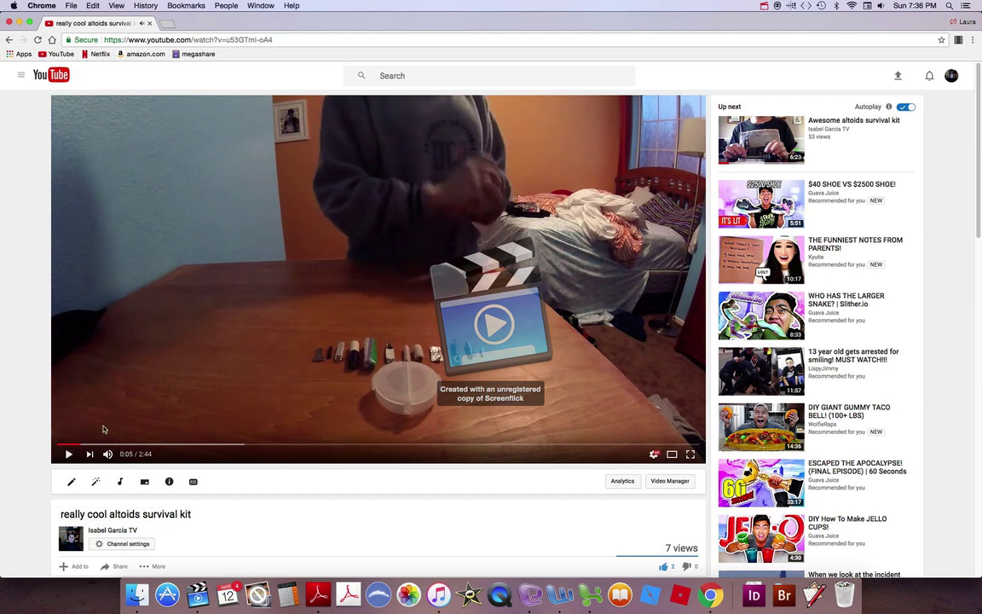
{"action": "left_click", "coordinate": [74, 481]}
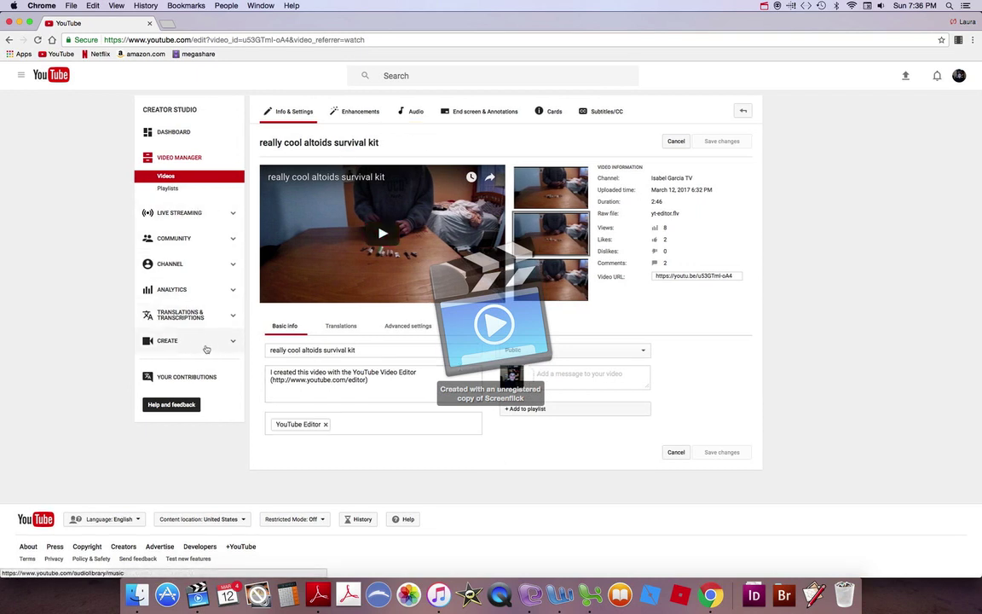
Expand the CREATE section of the Creator Studio sidebar to reach the Video Editor.
{"action": "left_click", "coordinate": [206, 350]}
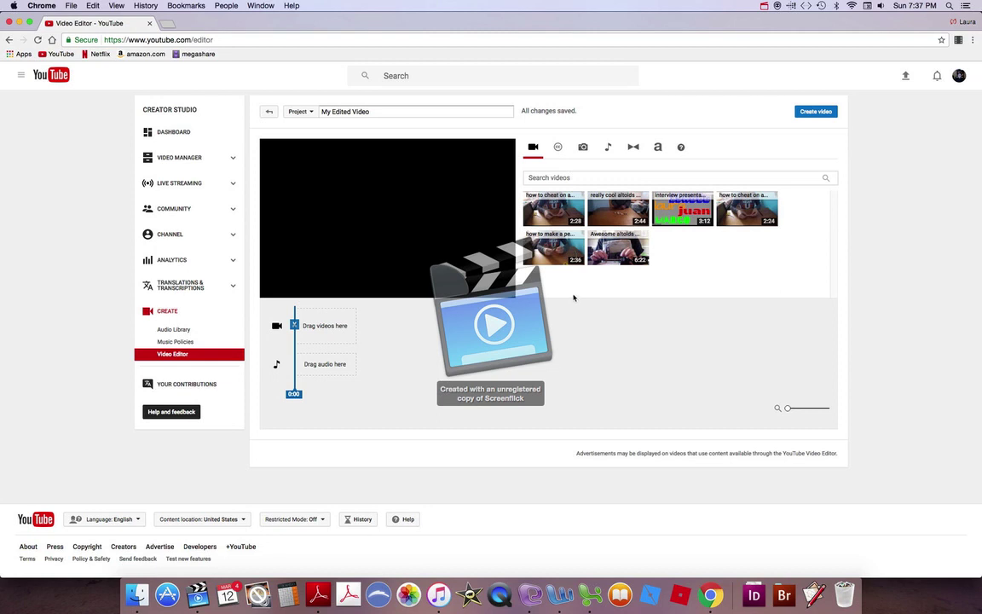
Drag the 2:36 'how to make a pen gun!!!' clip onto the start of the timeline.
{"action": "left_click", "coordinate": [554, 250]}
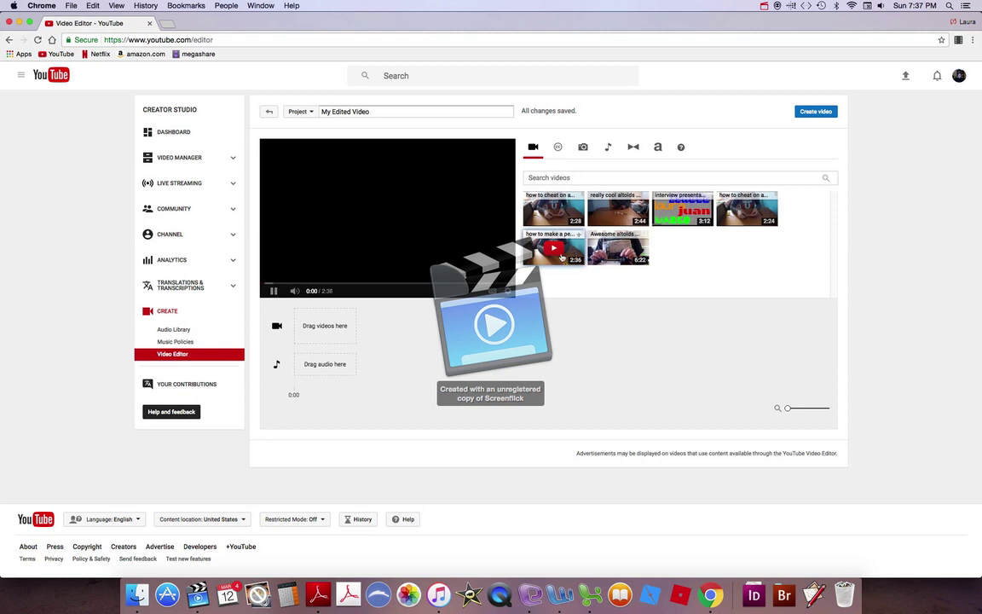
{"action": "left_click_drag", "start_coordinate": [555, 250], "coordinate": [361, 326]}
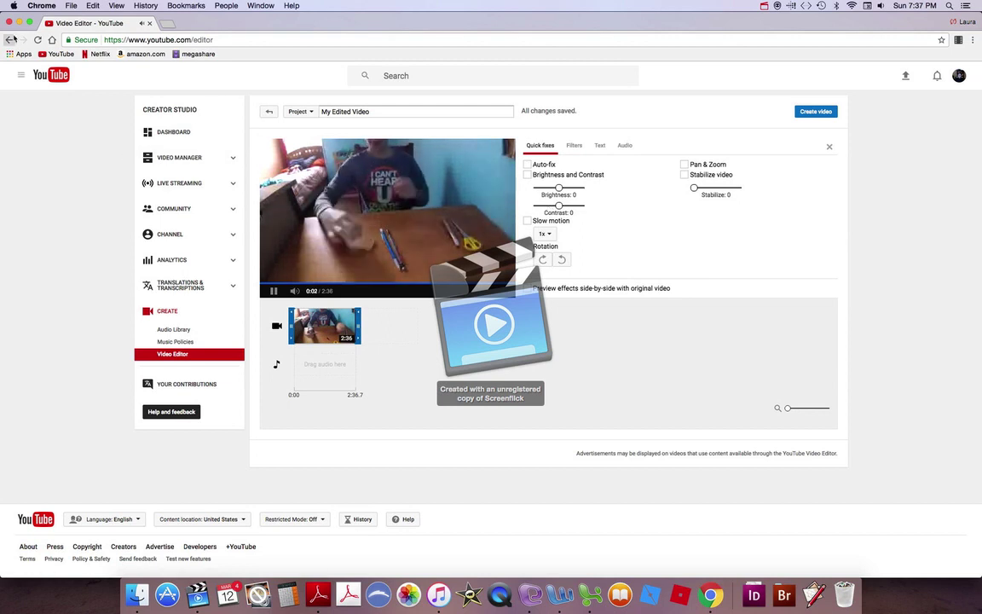
{"action": "left_click", "coordinate": [173, 329]}
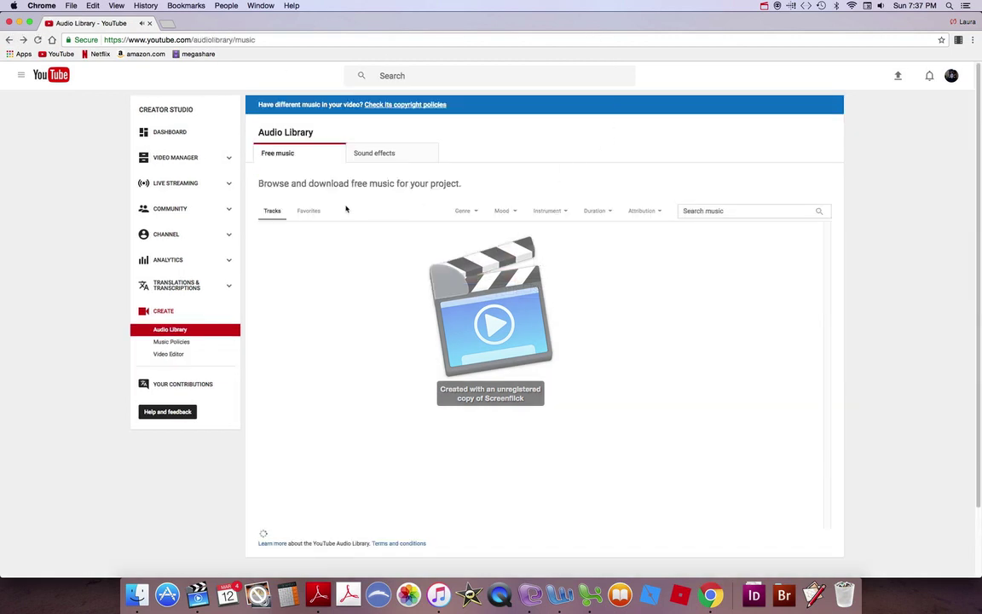
{"action": "left_click", "coordinate": [189, 353]}
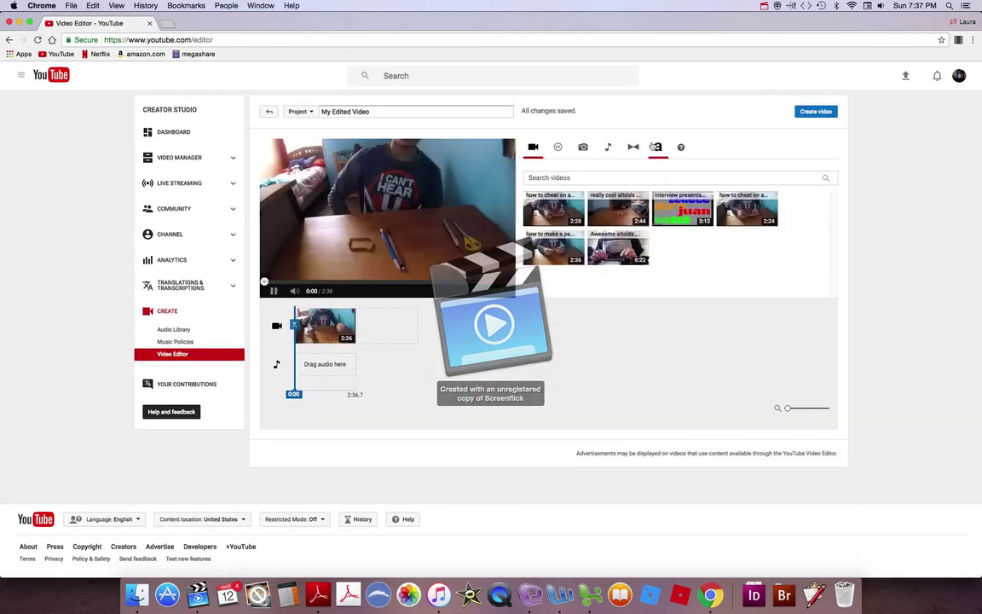
Place a 4-second Slide title before the clip and set its direction to Down.
{"action": "left_click", "coordinate": [658, 148]}
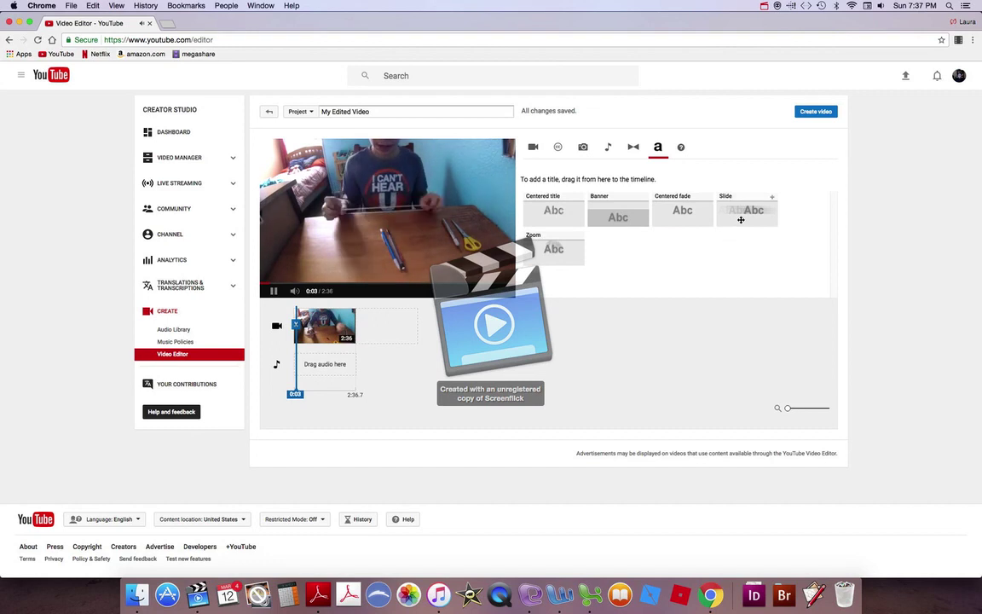
{"action": "left_click_drag", "start_coordinate": [753, 212], "coordinate": [311, 328]}
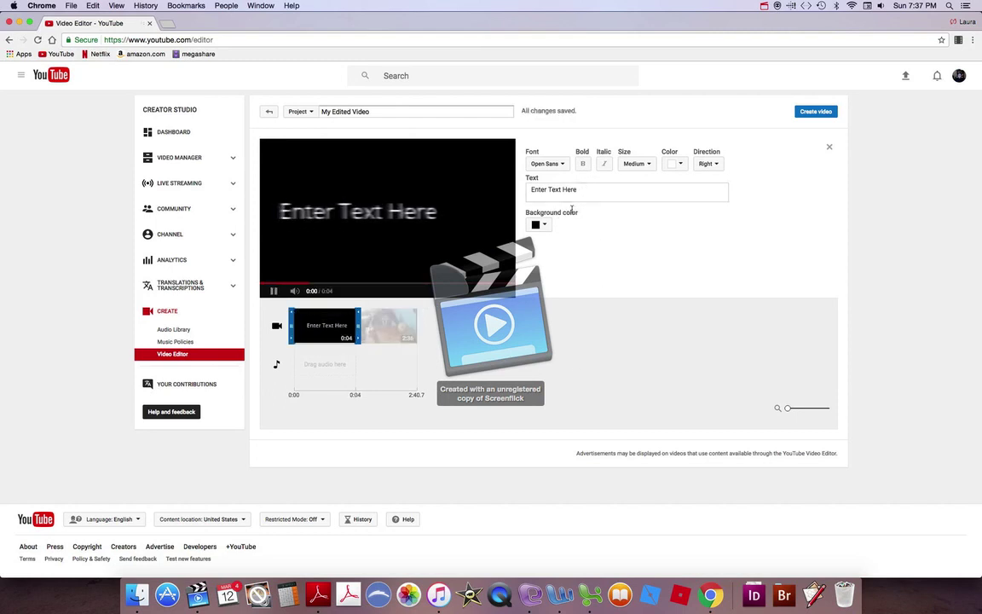
{"action": "left_click", "coordinate": [708, 164]}
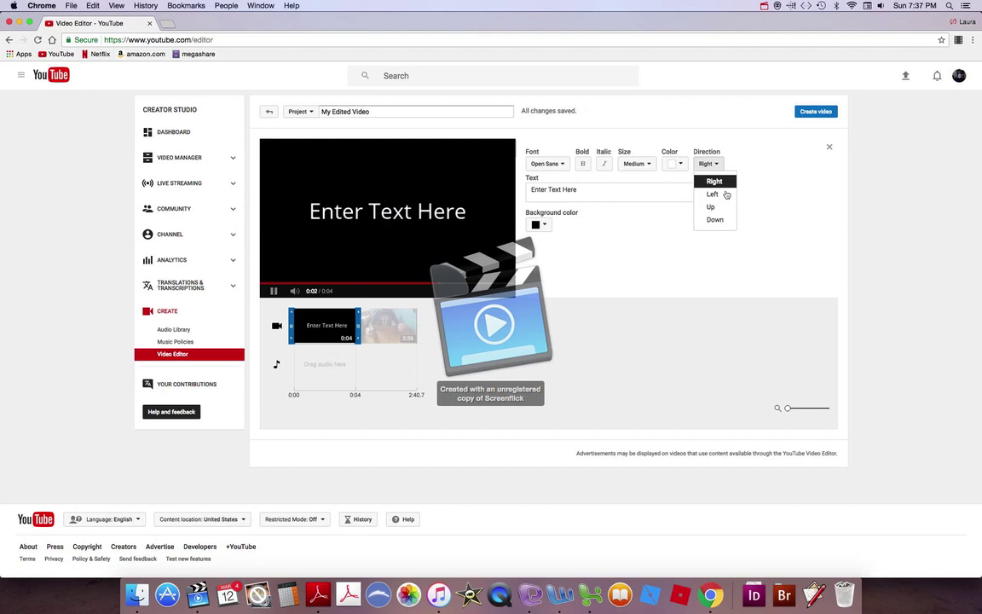
{"action": "left_click", "coordinate": [721, 203]}
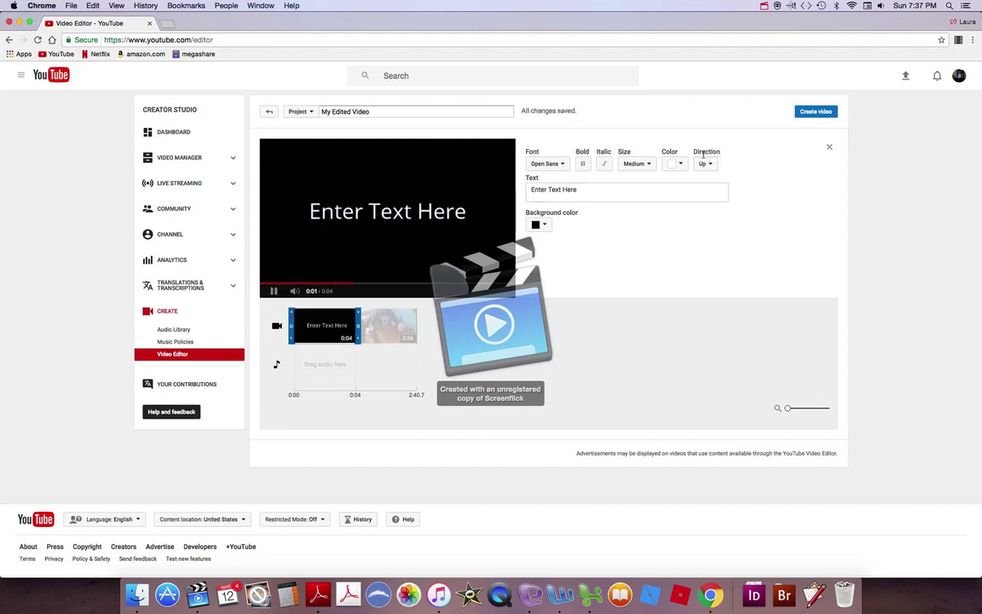
{"action": "left_click", "coordinate": [704, 165]}
{"action": "left_click", "coordinate": [715, 219]}
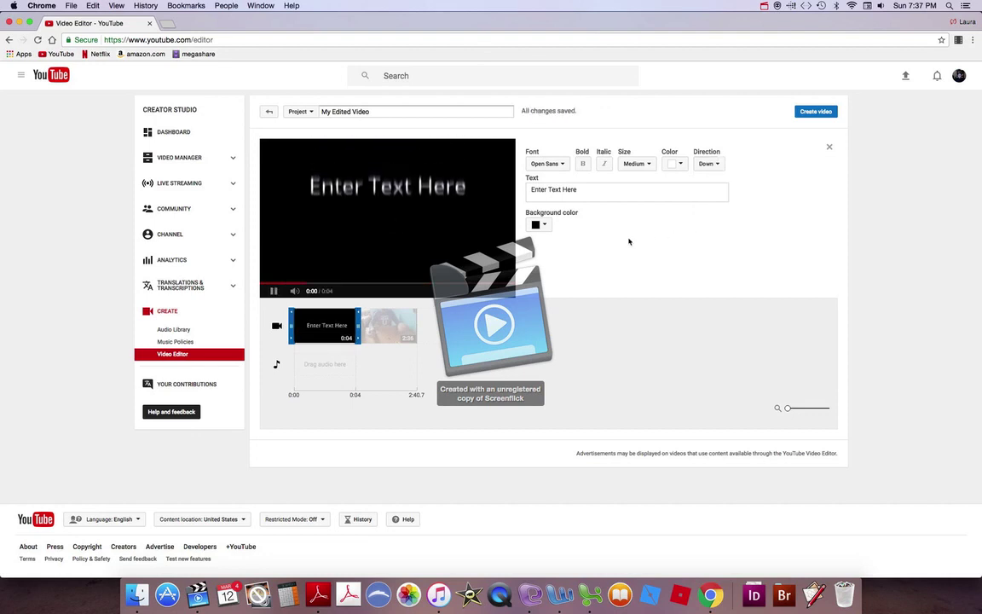
{"action": "left_click", "coordinate": [716, 166]}
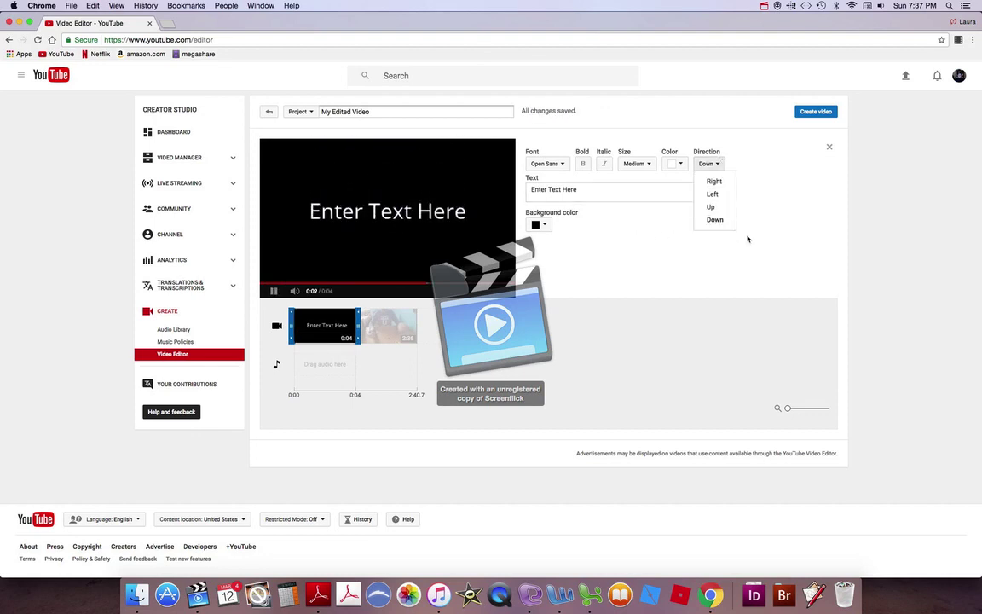
Replace the placeholder title text with 'how to make a cool pencil gun!!!'.
{"action": "triple_click", "coordinate": [582, 191]}
{"action": "key", "text": "BackSpace"}
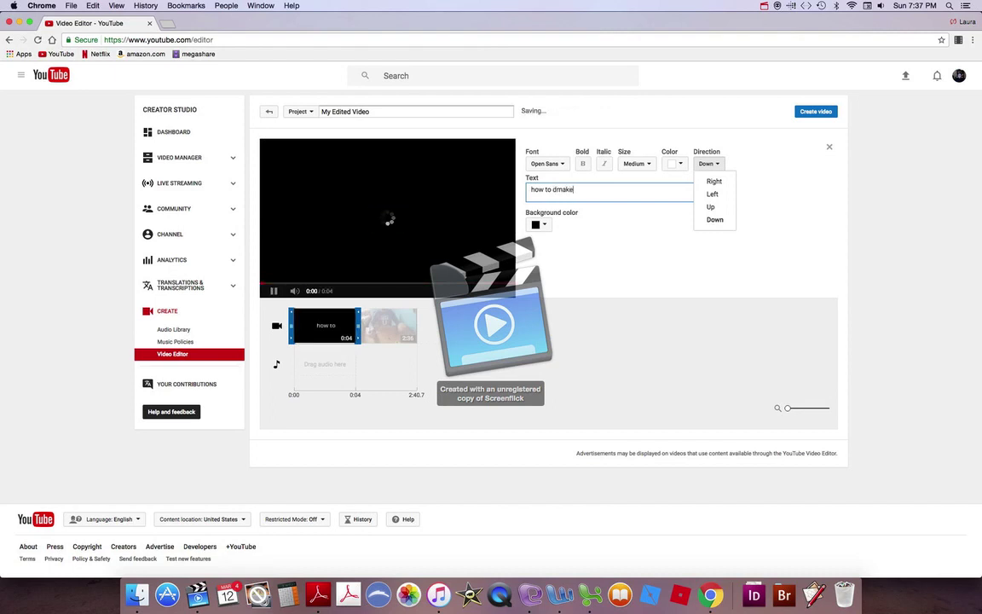
{"action": "key", "text": "BackSpace"}
{"action": "key", "text": "BackSpace"}
{"action": "type", "text": "make"}
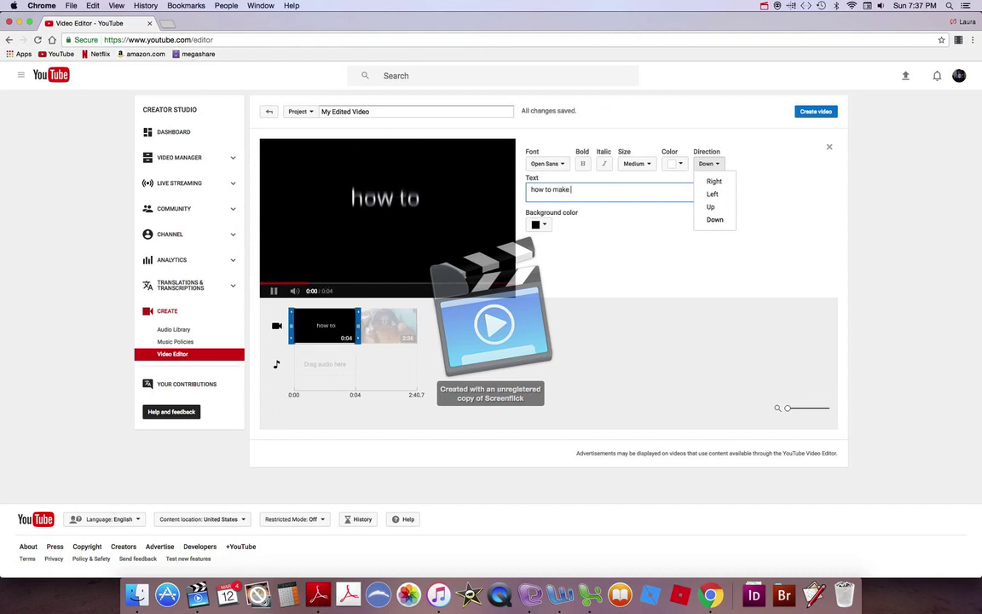
{"action": "type", "text": " a"}
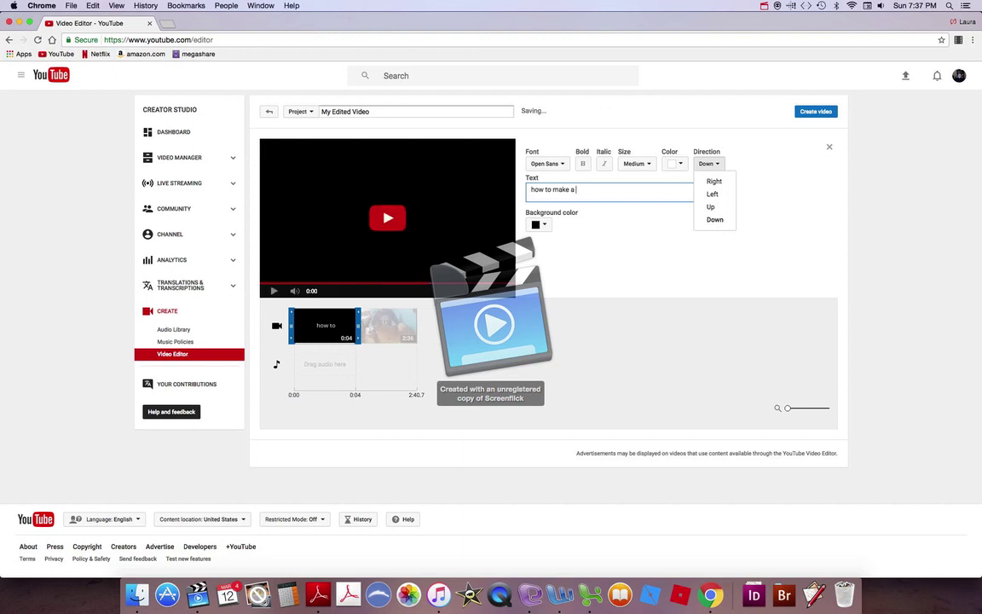
{"action": "type", "text": " cool pe"}
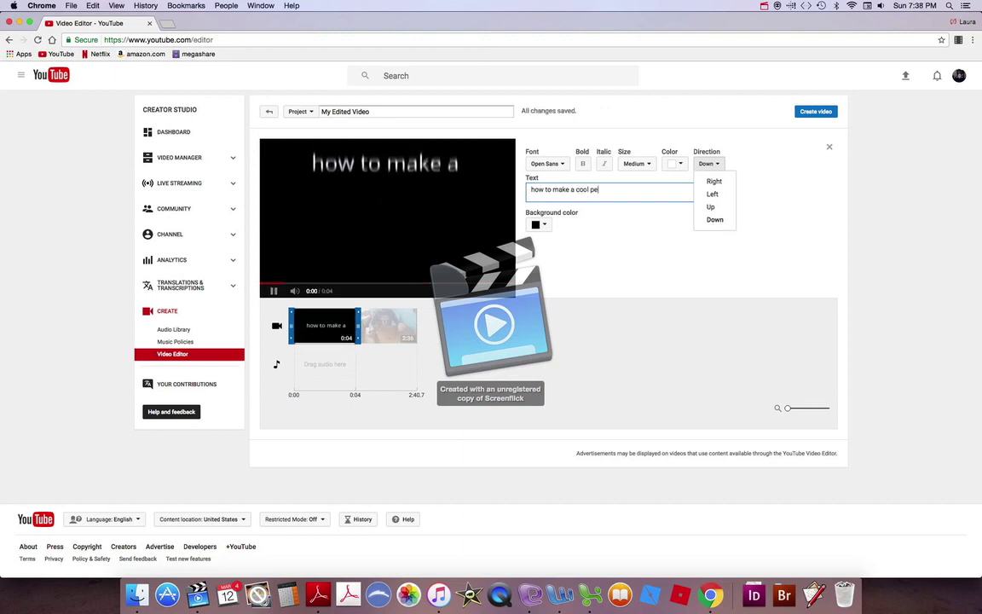
{"action": "type", "text": "ncil gun"}
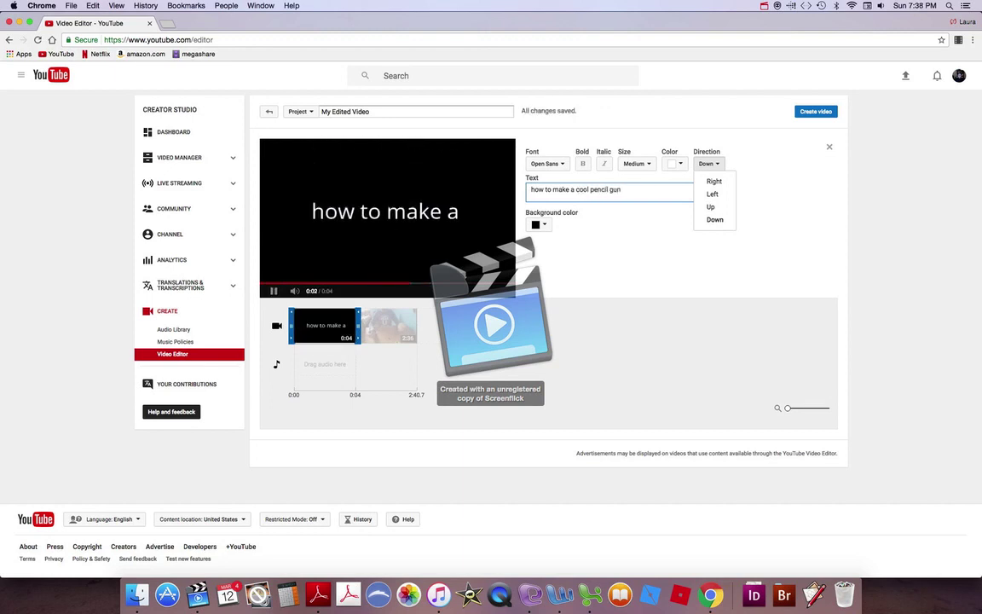
{"action": "type", "text": "!!!"}
{"action": "left_click", "coordinate": [644, 312]}
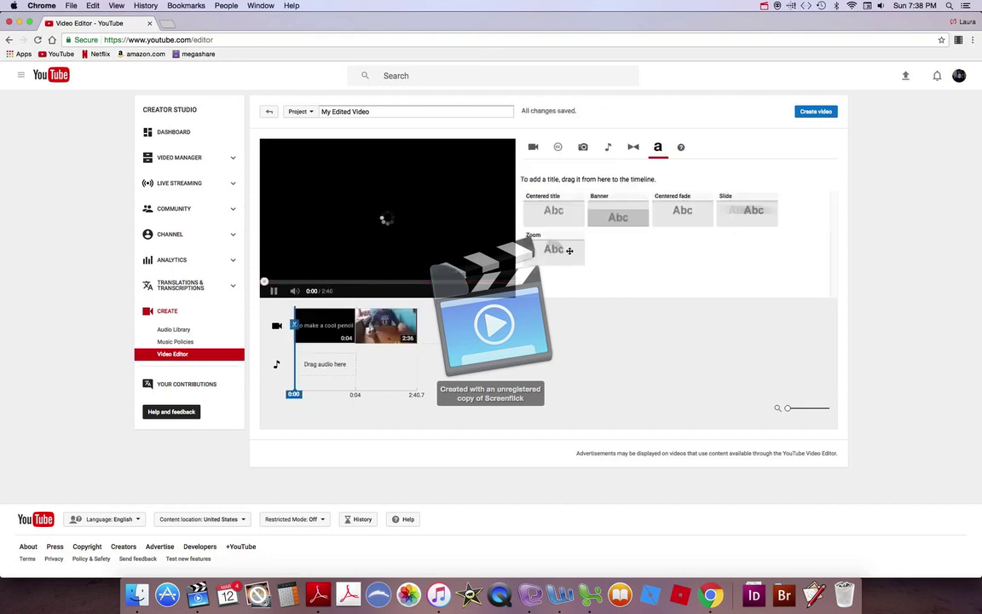
{"action": "left_click", "coordinate": [323, 328]}
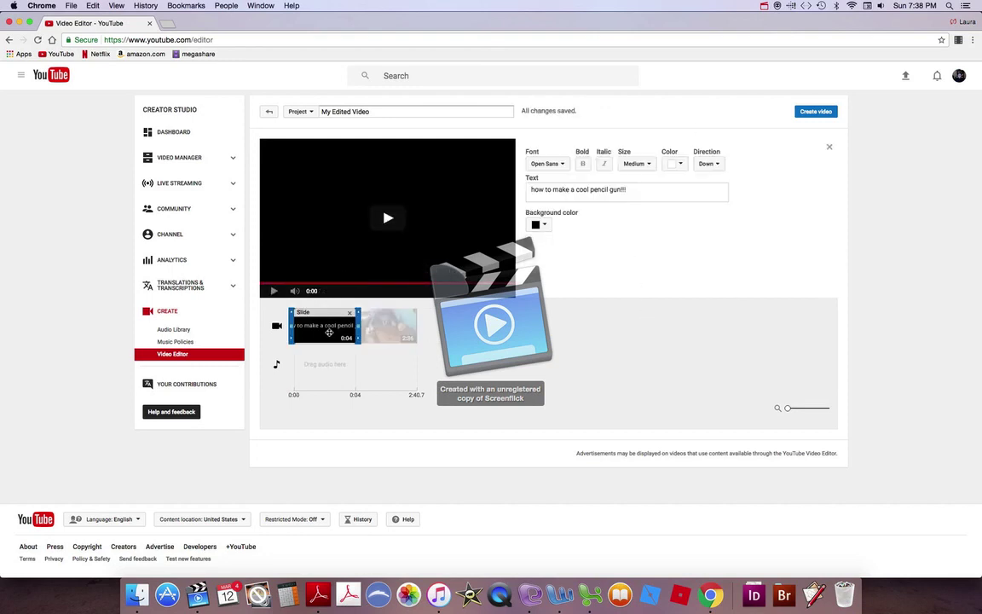
Set the title text colour to green, make it bold, and size it Small.
{"action": "left_click", "coordinate": [676, 165]}
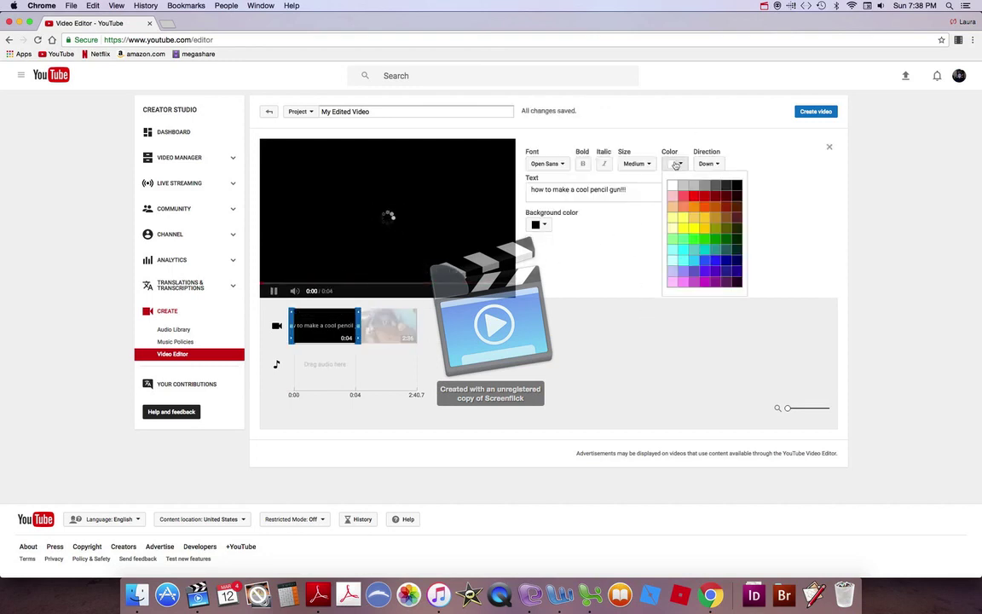
{"action": "left_click", "coordinate": [695, 241]}
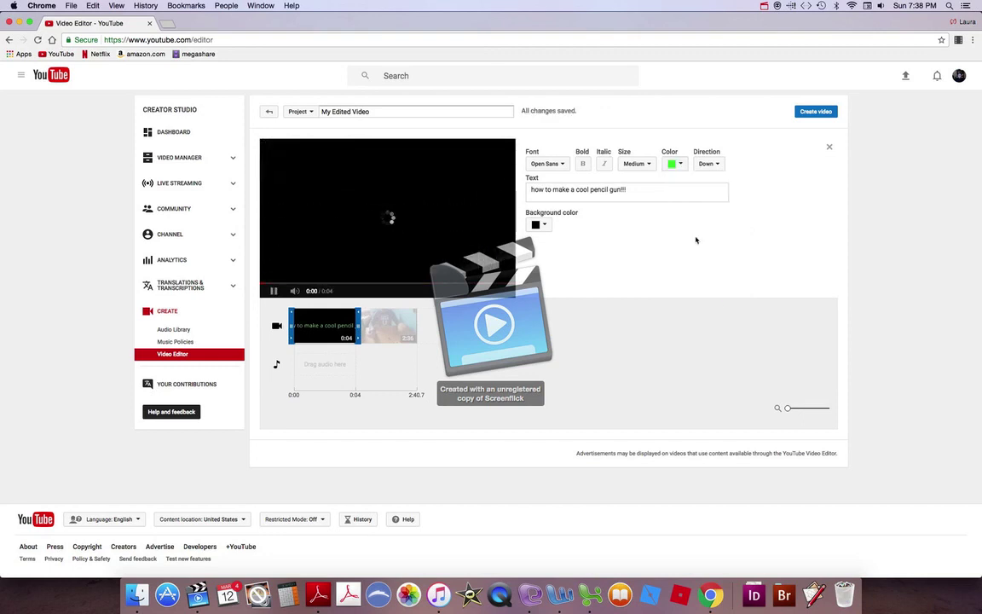
{"action": "left_click", "coordinate": [584, 165]}
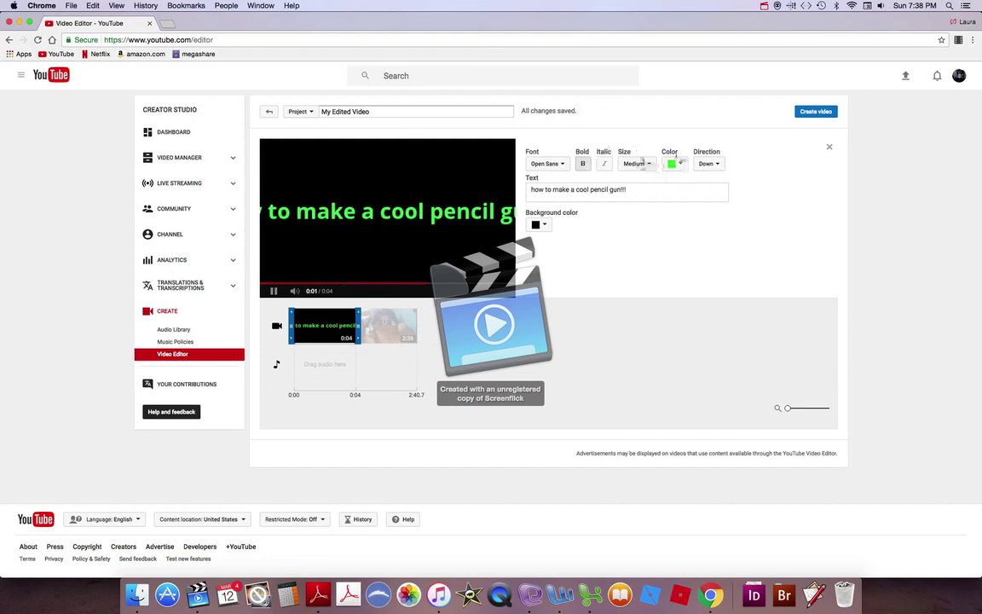
{"action": "left_click", "coordinate": [635, 162]}
{"action": "left_click", "coordinate": [641, 204]}
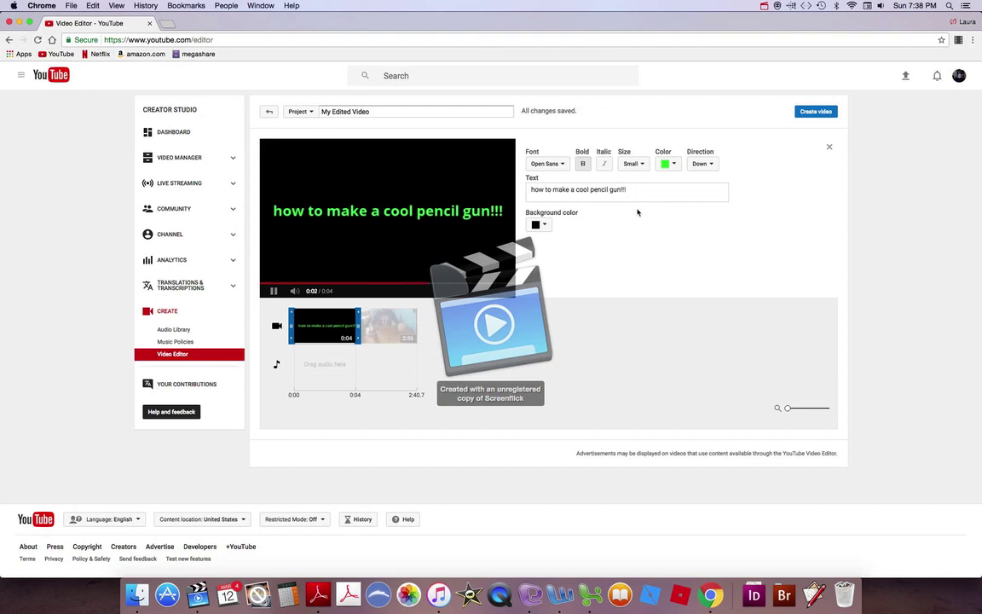
Change the title font to Sue Ellen Francisco.
{"action": "left_click", "coordinate": [546, 163]}
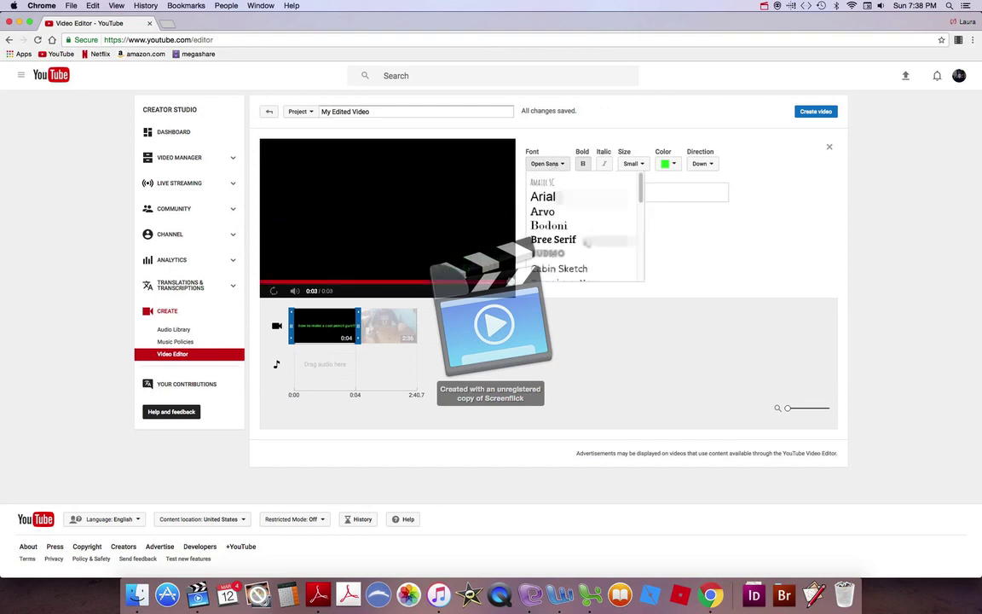
{"action": "scroll", "coordinate": [585, 242], "scroll_direction": "down", "scroll_amount": 15}
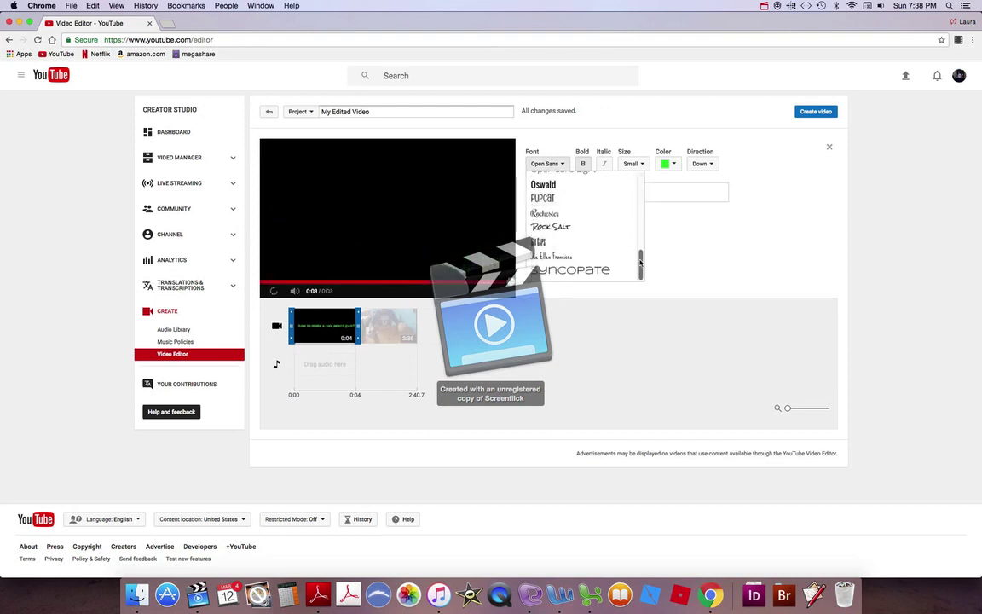
{"action": "left_click", "coordinate": [576, 245]}
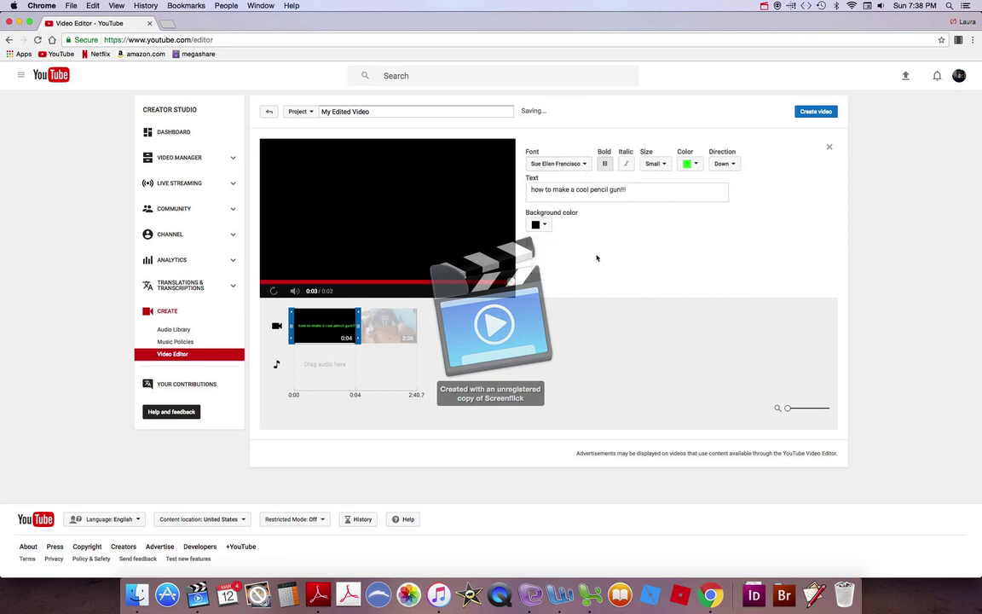
{"action": "left_click", "coordinate": [564, 167]}
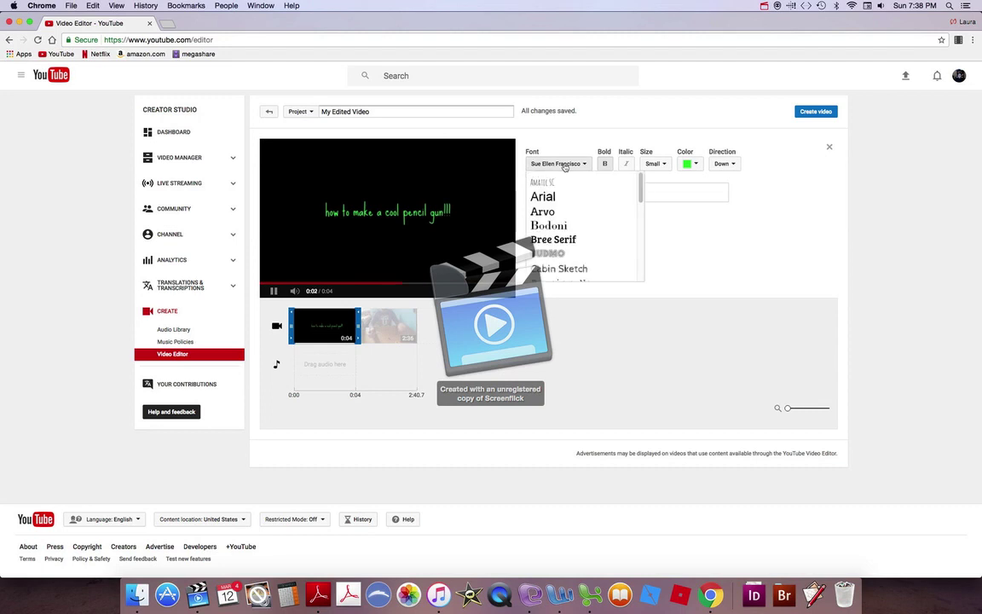
Set the title text size to Large and close the title settings.
{"action": "left_click", "coordinate": [655, 164]}
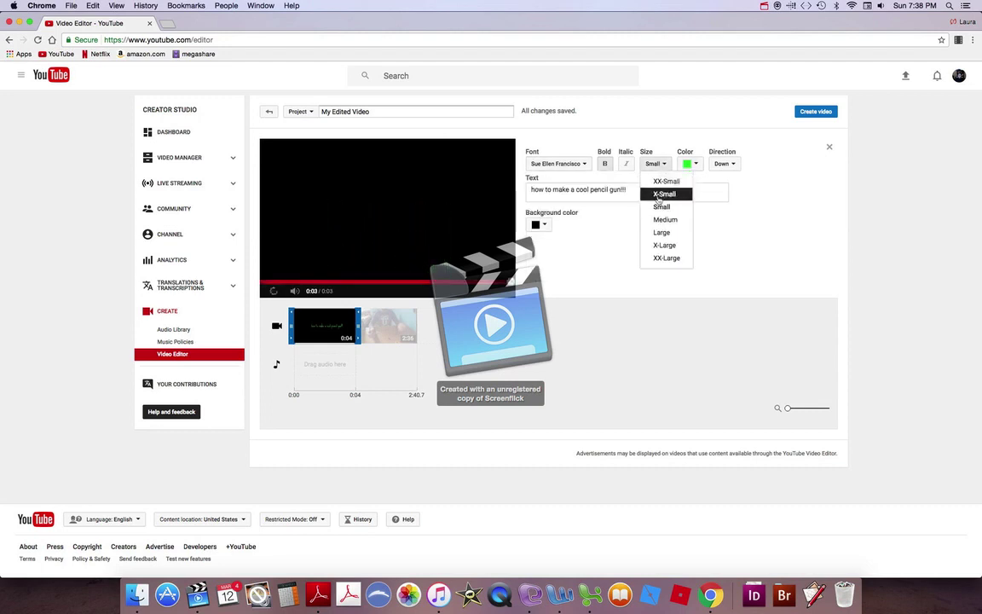
{"action": "left_click", "coordinate": [661, 220]}
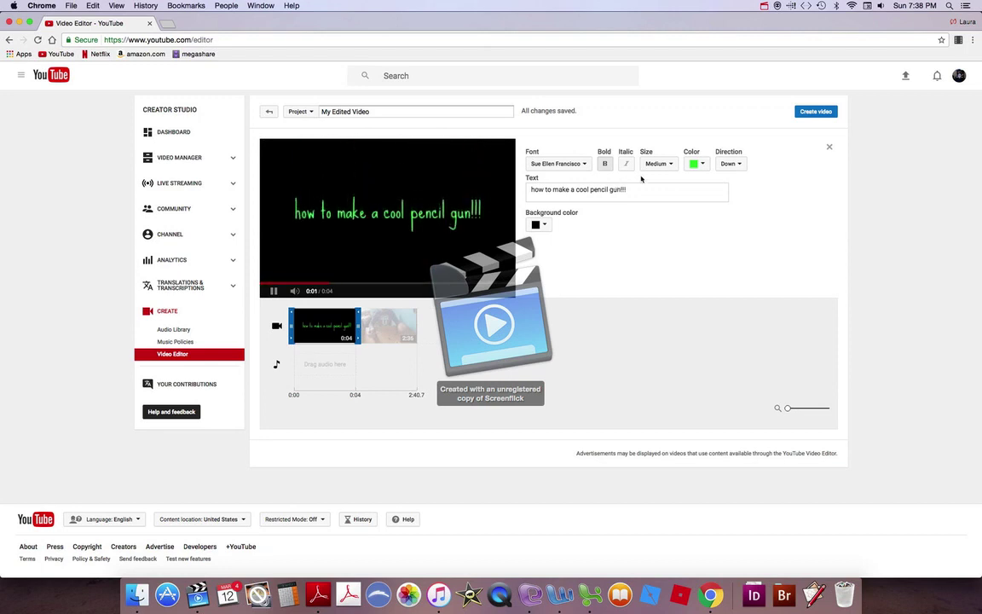
{"action": "left_click", "coordinate": [673, 164]}
{"action": "left_click", "coordinate": [664, 230]}
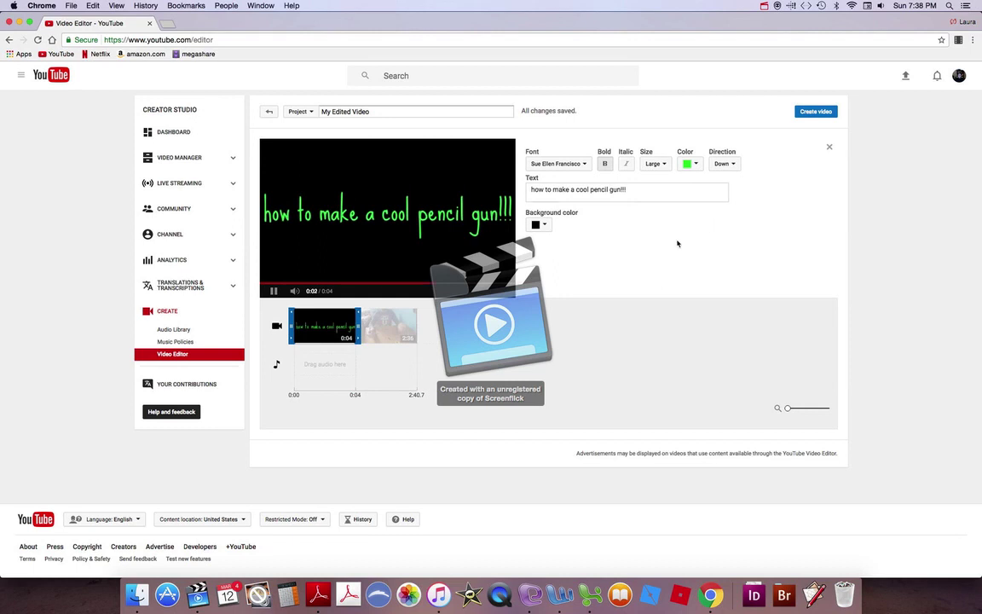
{"action": "left_click", "coordinate": [570, 393]}
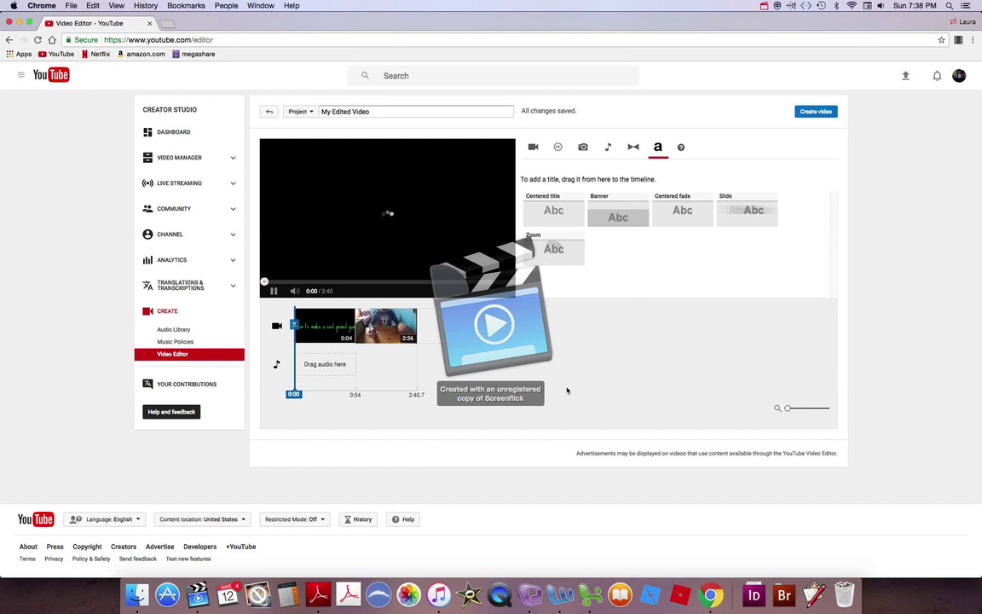
{"action": "key", "text": "XF86AudioRaiseVolume"}
{"action": "key", "text": "XF86AudioRaiseVolume"}
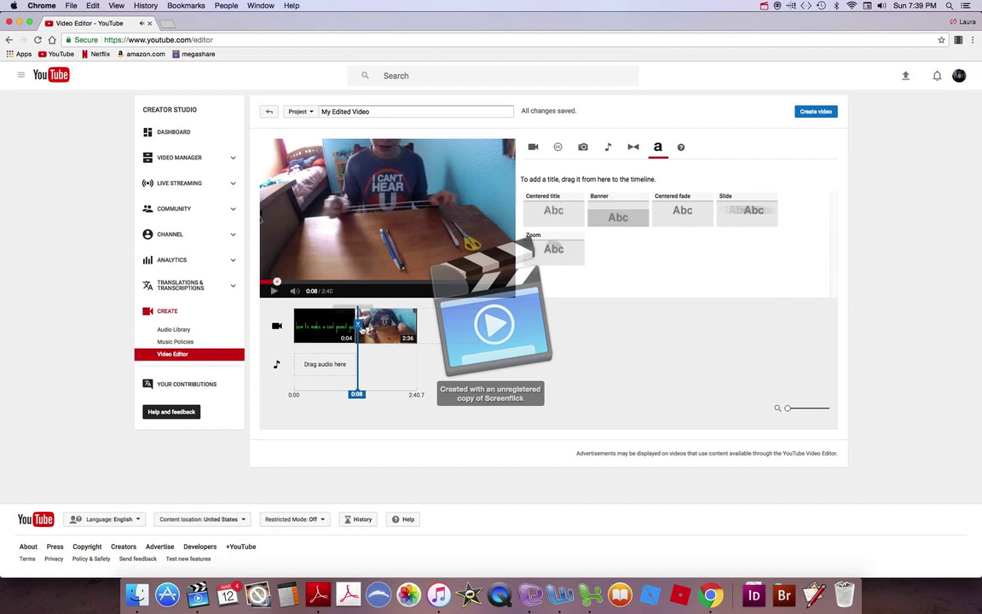
{"action": "left_click", "coordinate": [296, 325]}
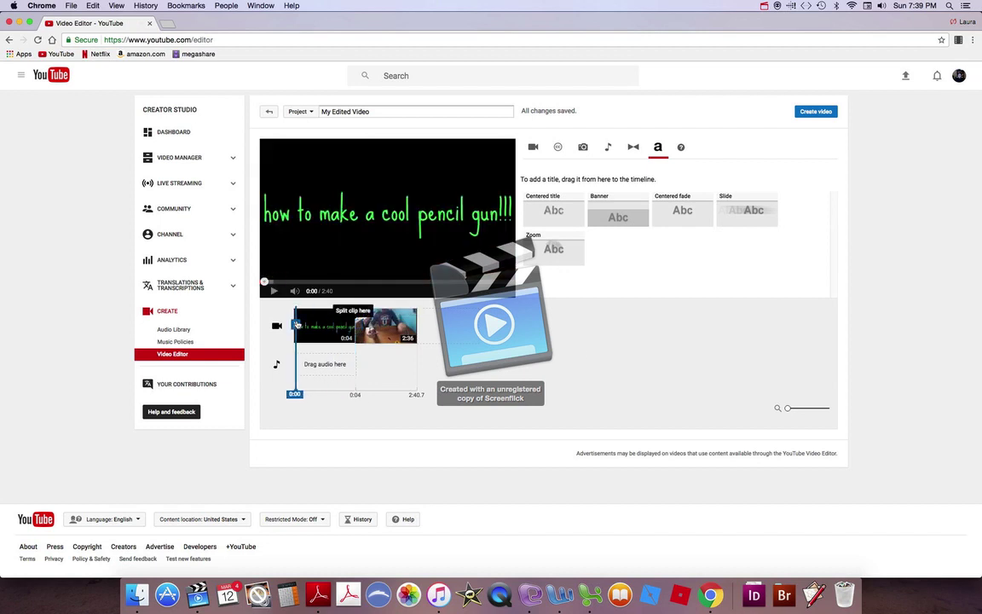